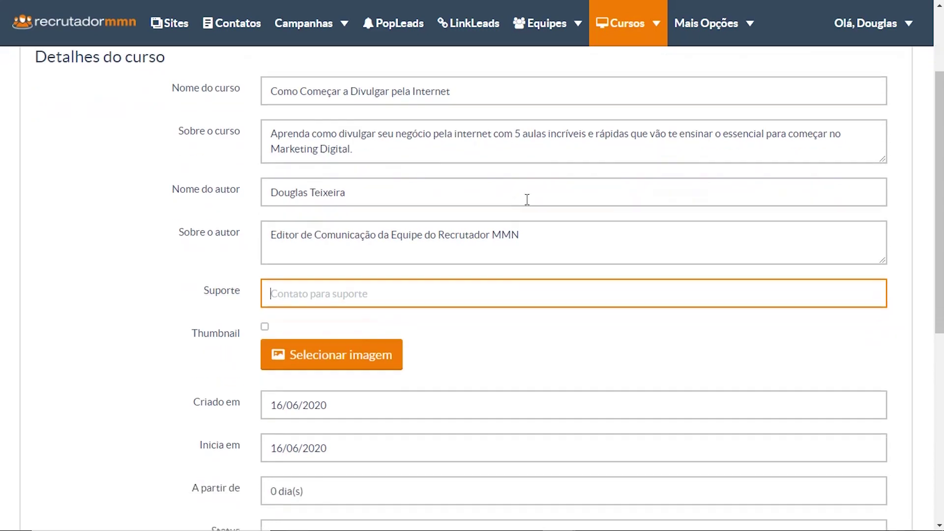
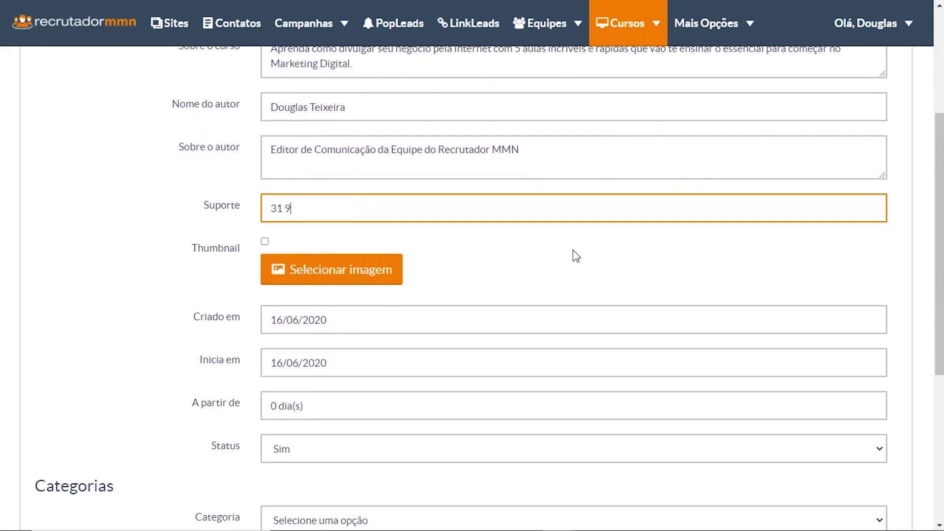
- Replace the support phone with a contact e-mail and use banner_RECRUTADORMMN_1 as the thumbnail
key(ctrl+a)
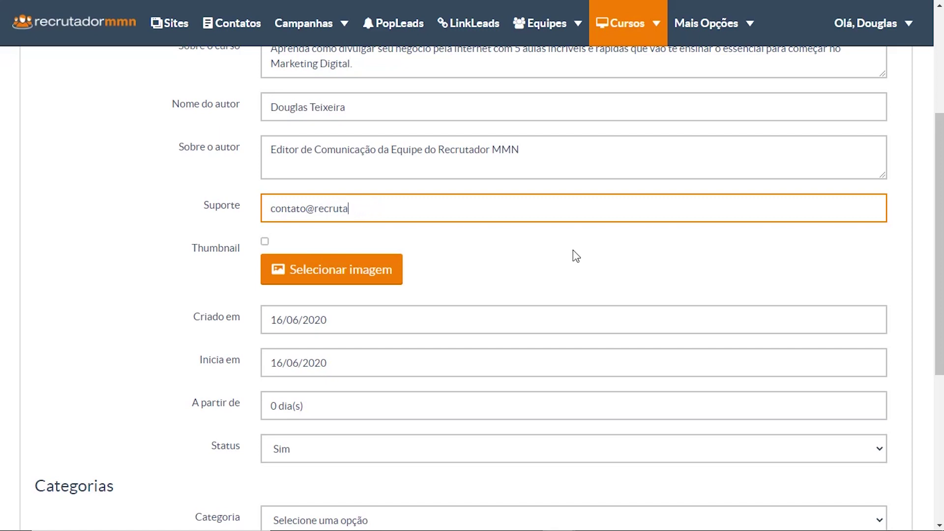
click(573, 250)
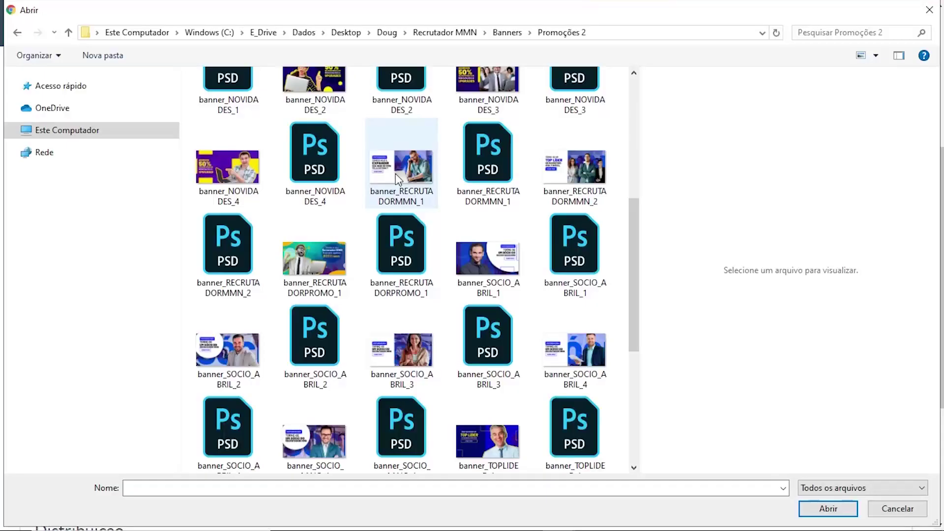
double_click(396, 173)
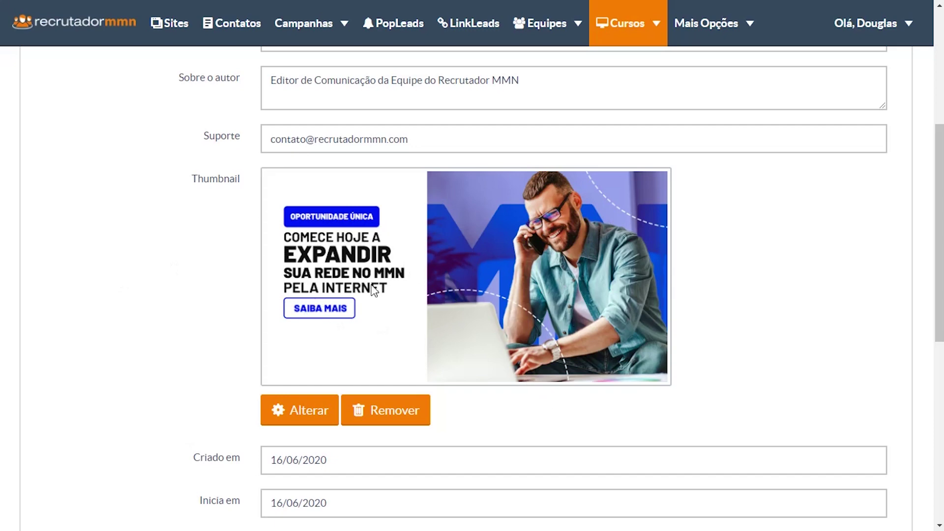
- Scroll down to the Categorias section and expand the Categoria dropdown
scroll(143, 301, down, 5)
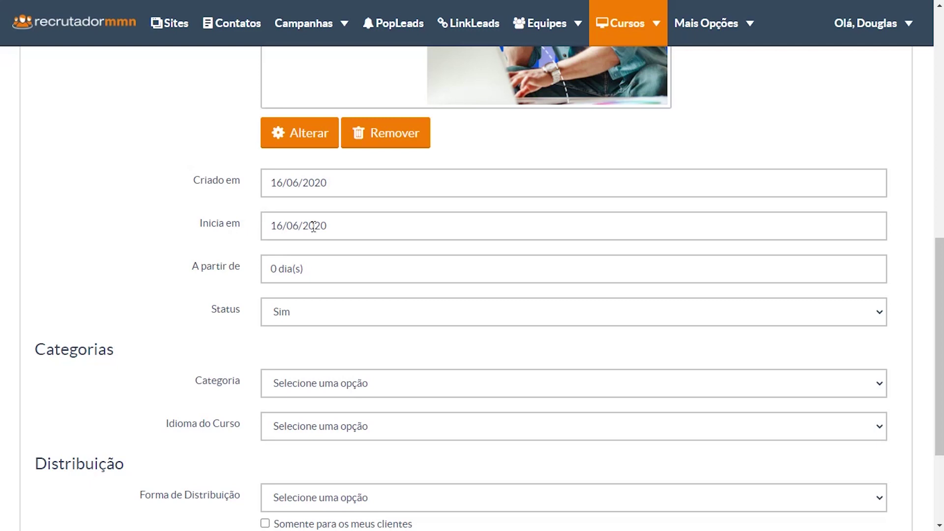
click(275, 269)
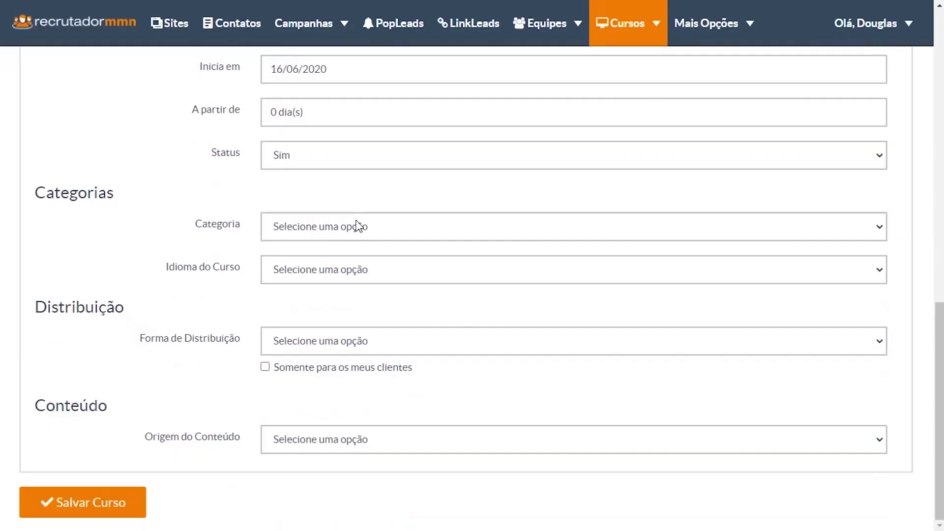
click(357, 223)
scroll(343, 325, down, 2)
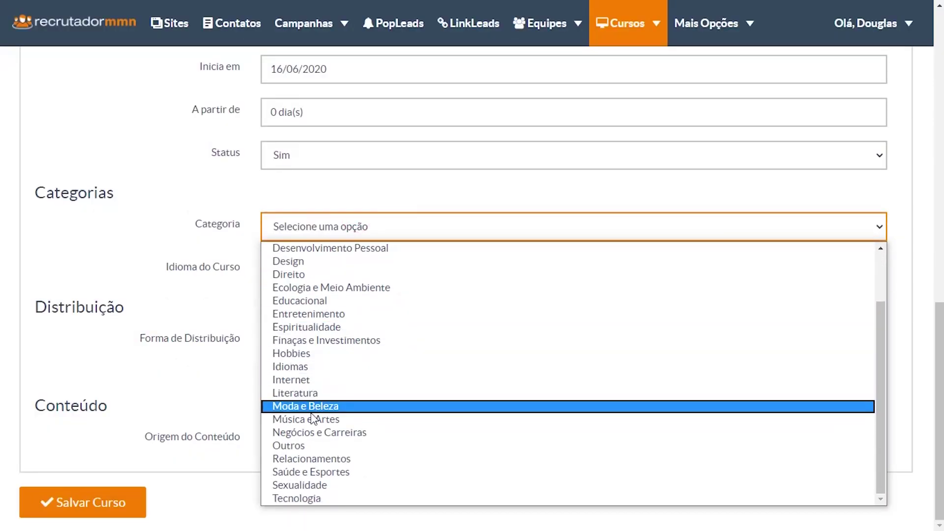
- Choose Internet as the category and Pago as the distribution type
click(307, 380)
click(293, 338)
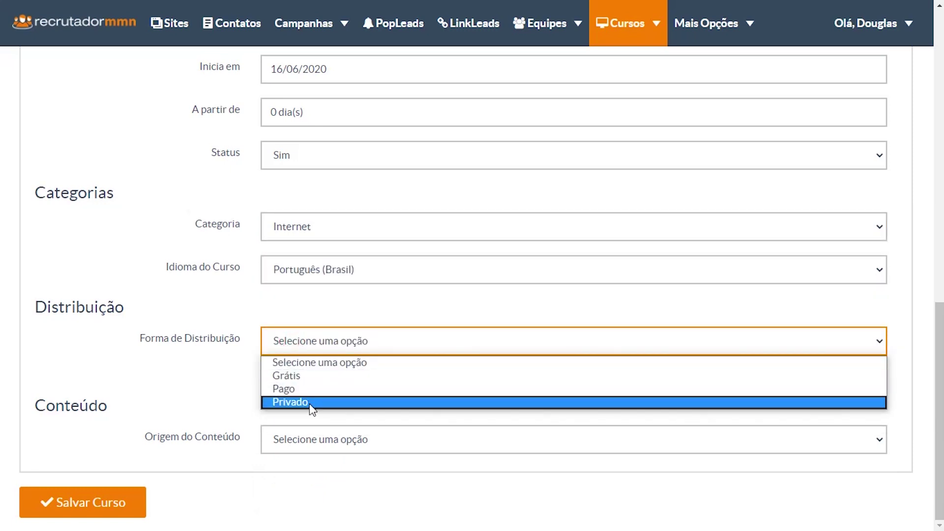
click(310, 389)
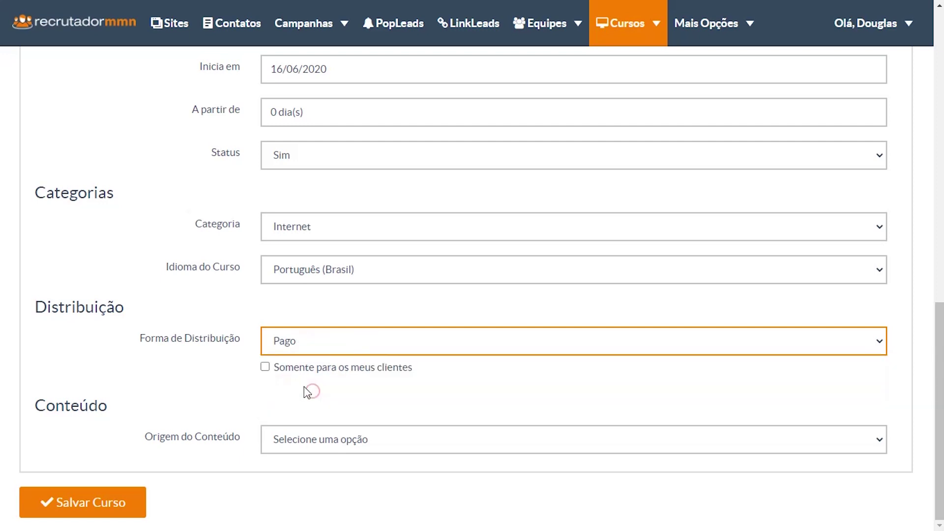
click(311, 342)
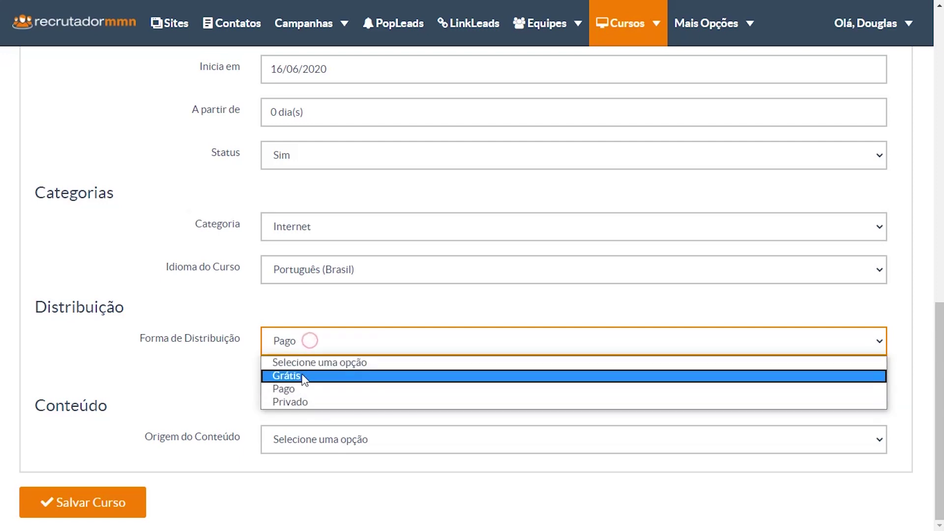
click(302, 375)
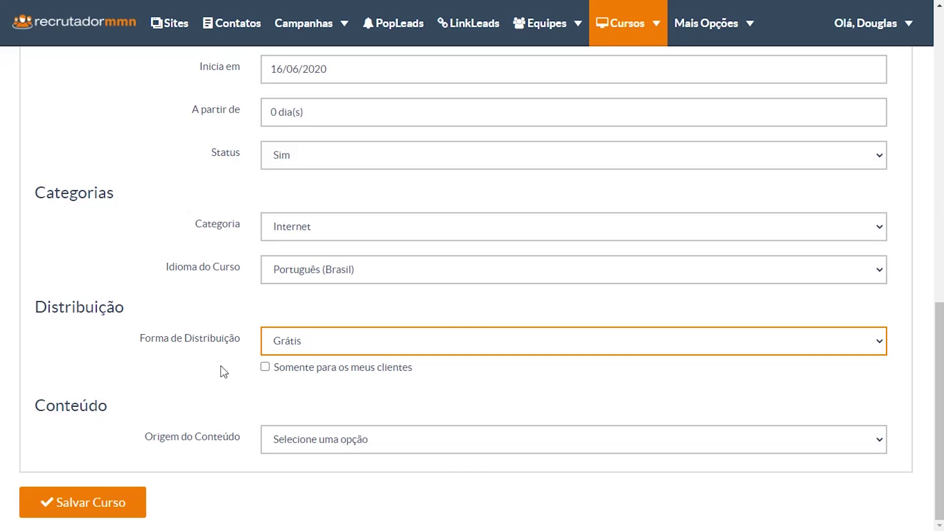
click(331, 347)
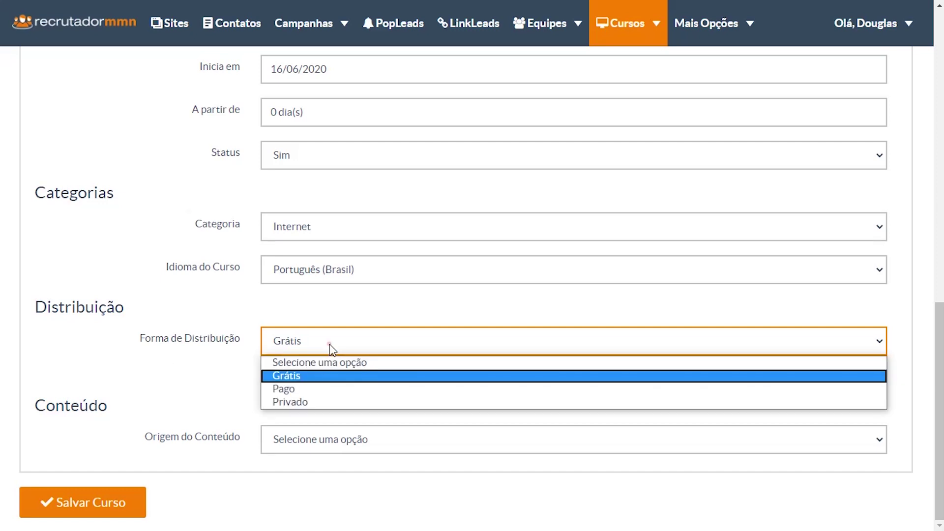
click(290, 390)
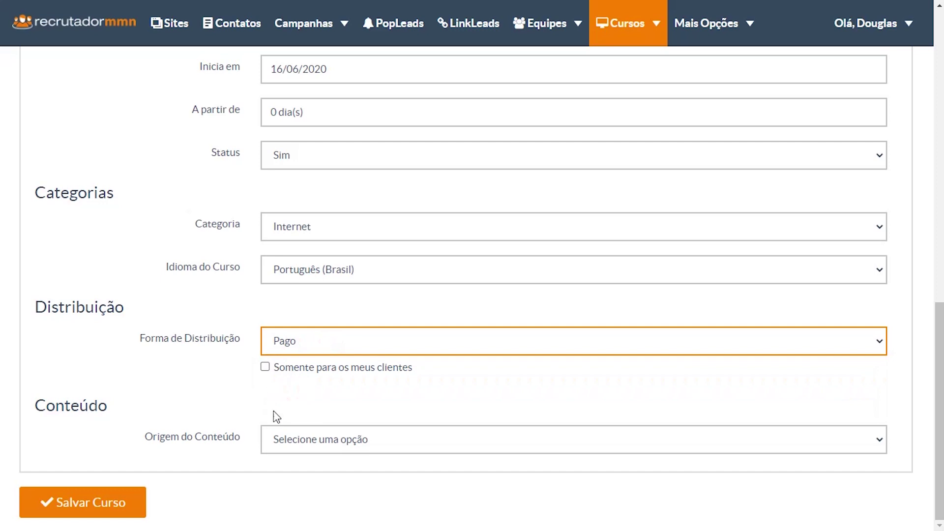
- Set the content origin to Conteúdo Gerenciado pela Plataforma
click(292, 441)
click(312, 473)
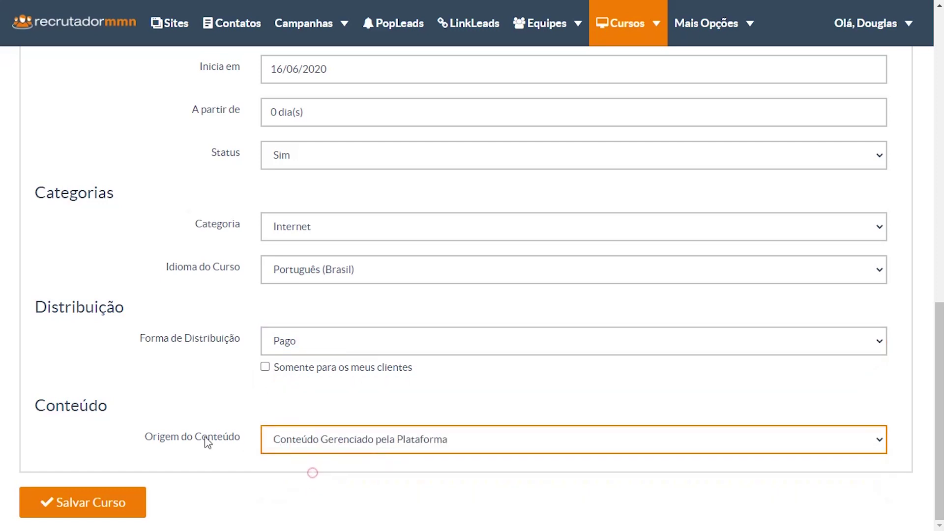
click(370, 433)
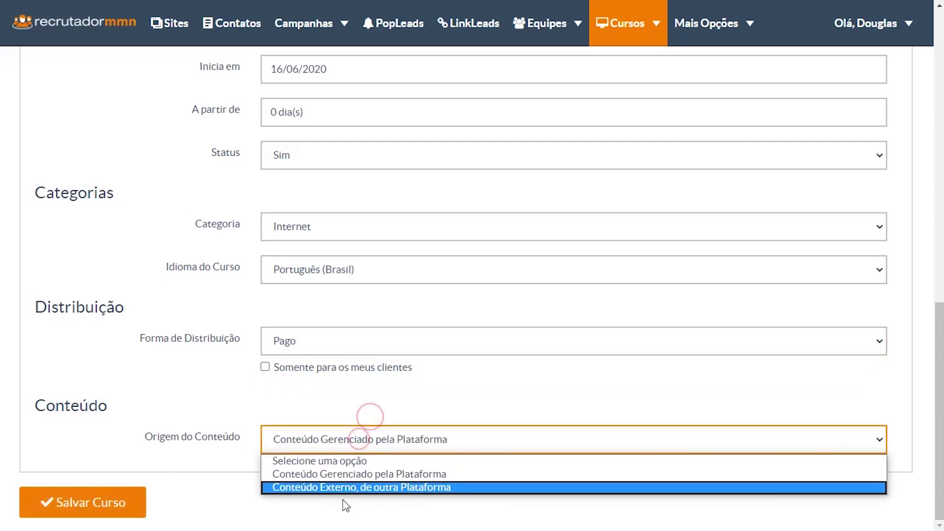
- Save the course so it is listed as Em Análise and its Edição page opens
click(320, 475)
scroll(141, 352, up, 4)
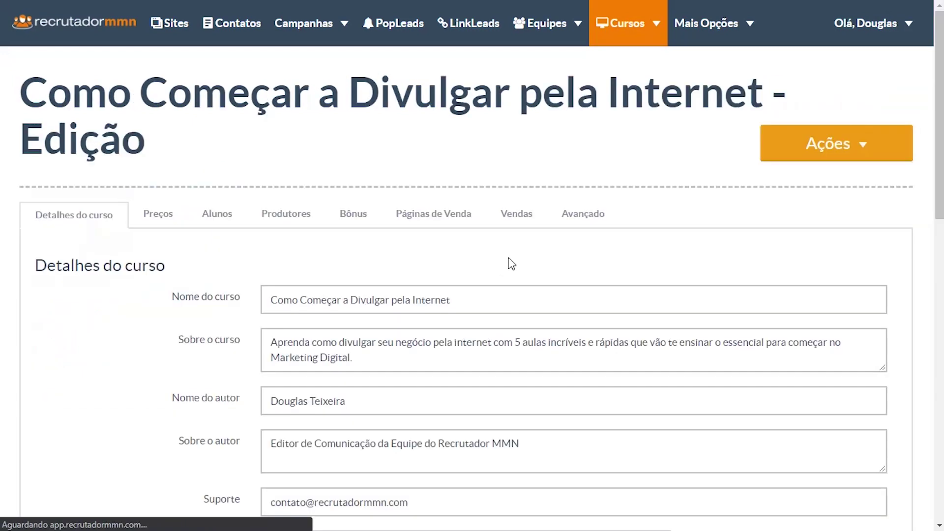
scroll(206, 268, down, 15)
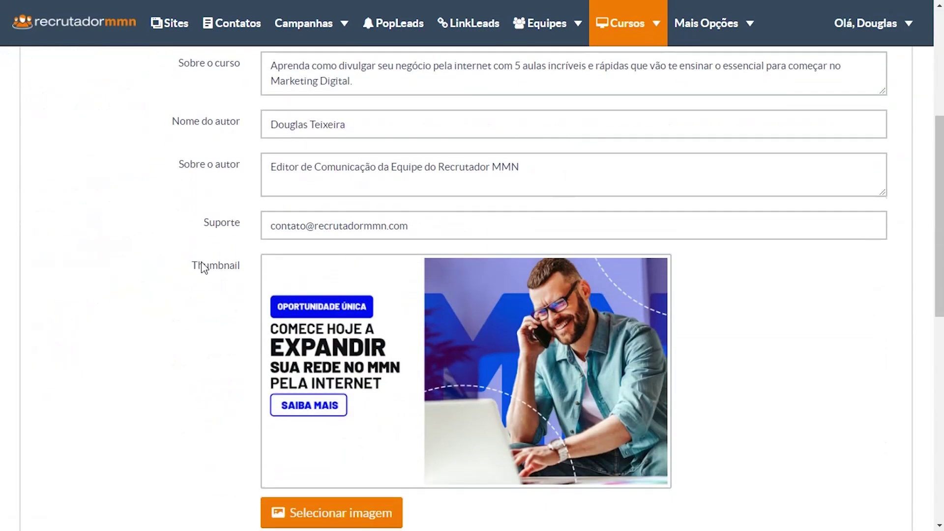
scroll(207, 273, up, 12)
scroll(197, 261, up, 3)
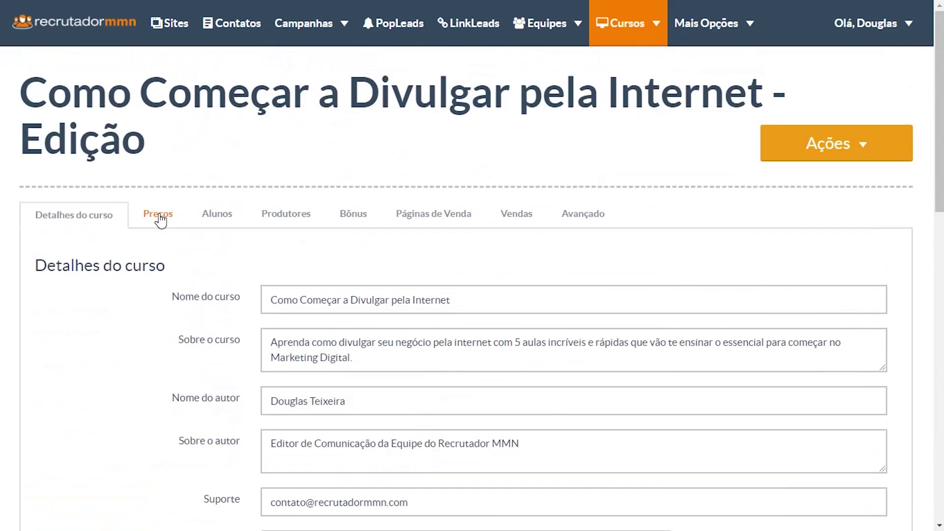
- Set the course price to 97,00 Real, billed annually
click(154, 217)
scroll(205, 247, down, 2)
double_click(295, 214)
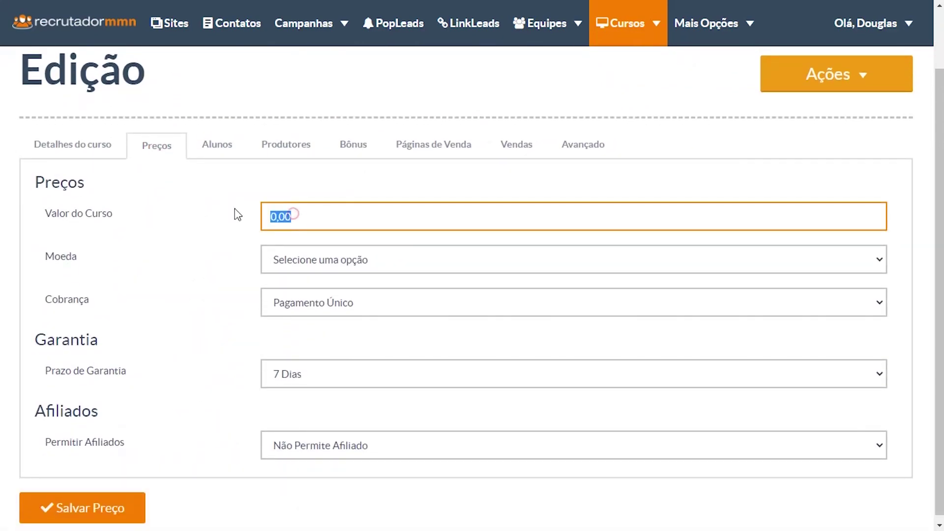
text(97)
key(Delete)
key(Tab)
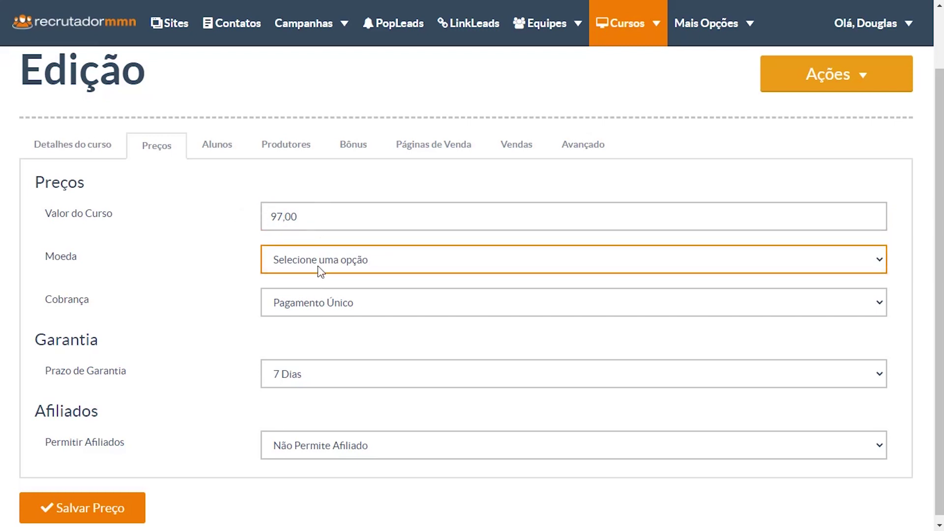
click(318, 265)
click(306, 297)
click(277, 309)
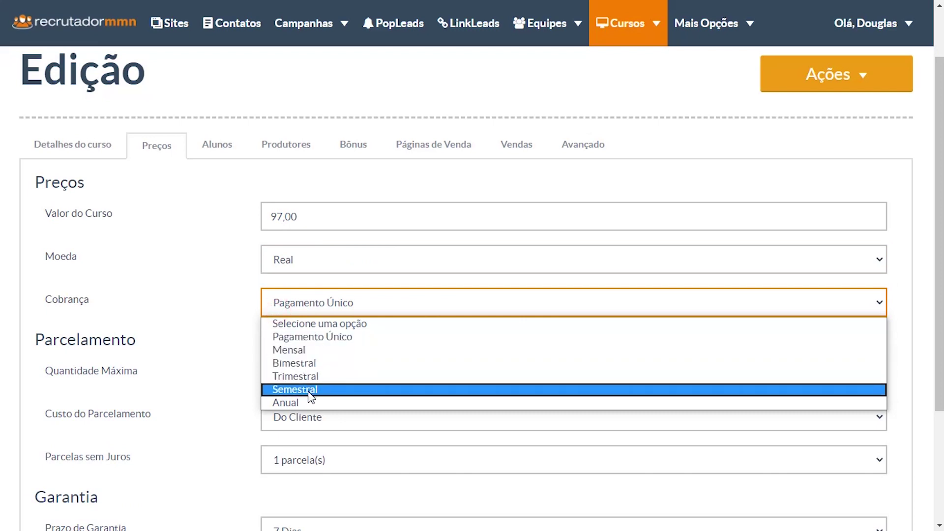
click(295, 404)
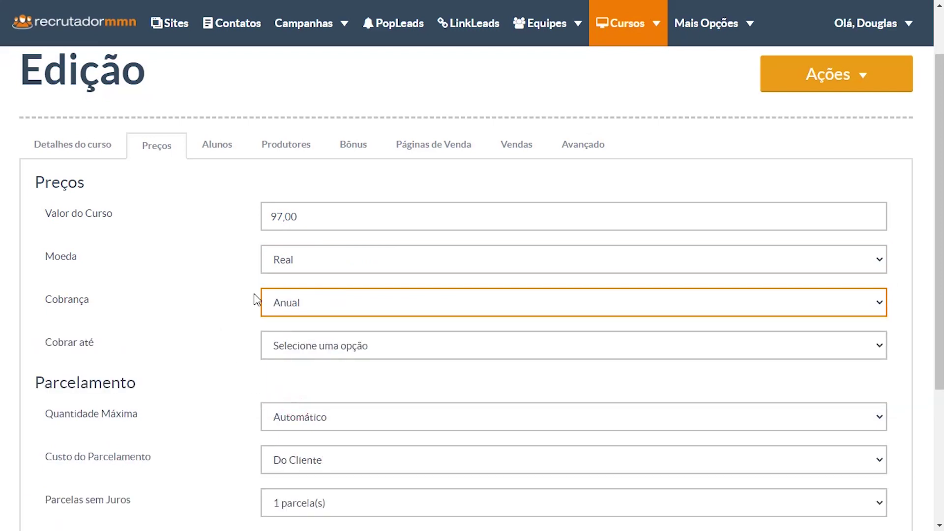
- Make billing never end, keep installments Automático, have the customer pay installment costs, and keep a 7-day guarantee
scroll(261, 305, down, 3)
click(330, 207)
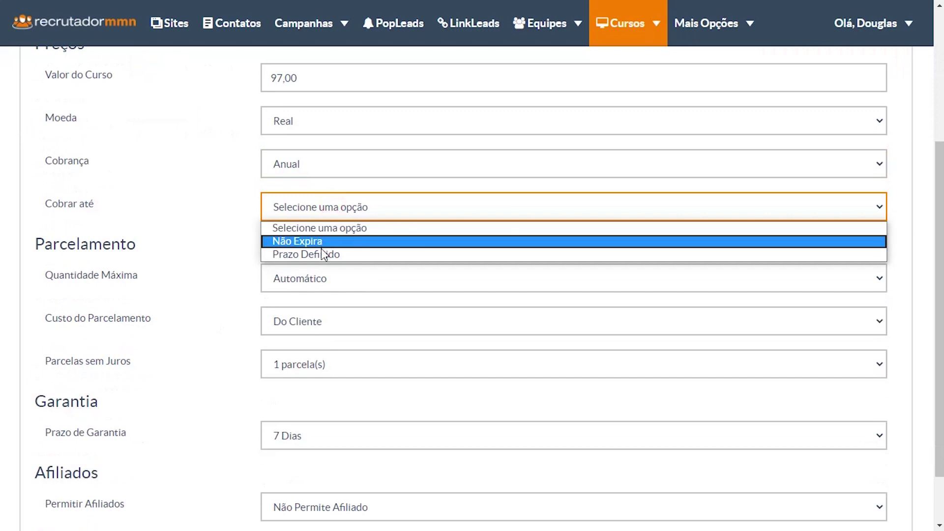
click(308, 243)
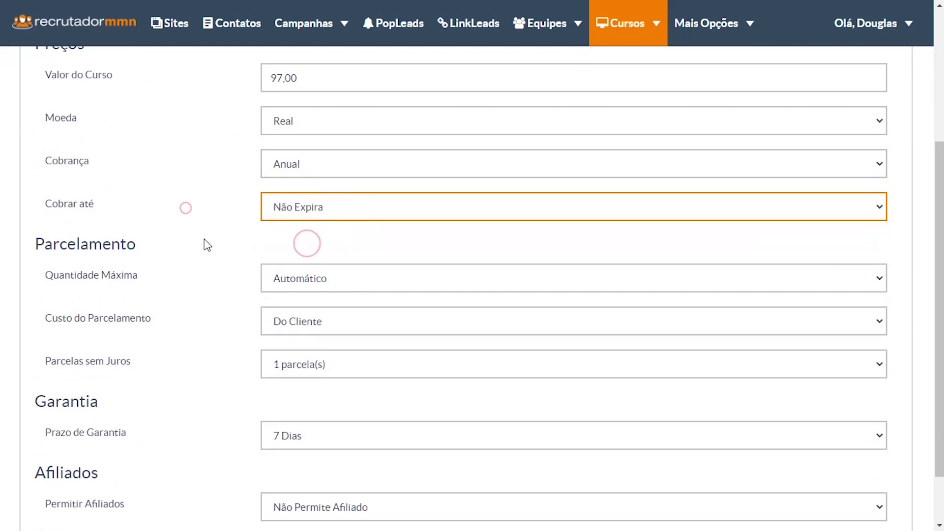
scroll(208, 245, down, 1)
click(312, 212)
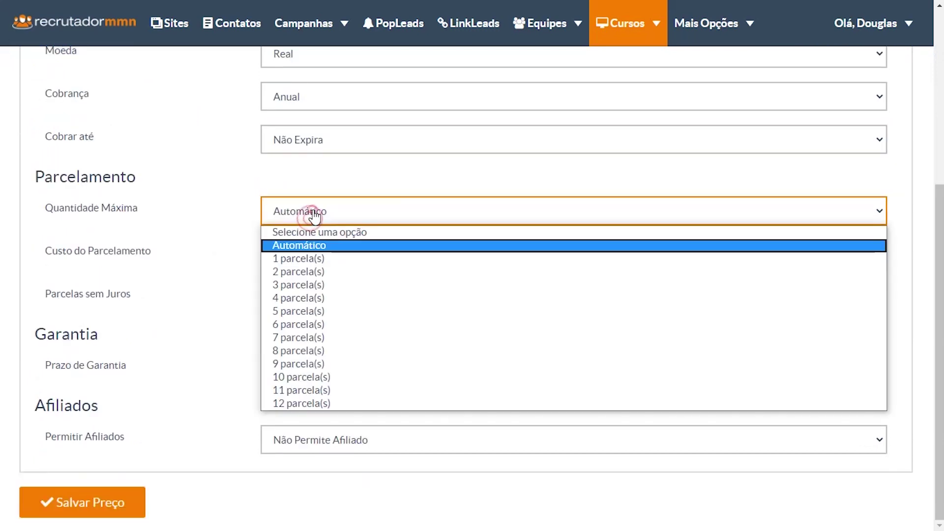
click(189, 246)
click(299, 254)
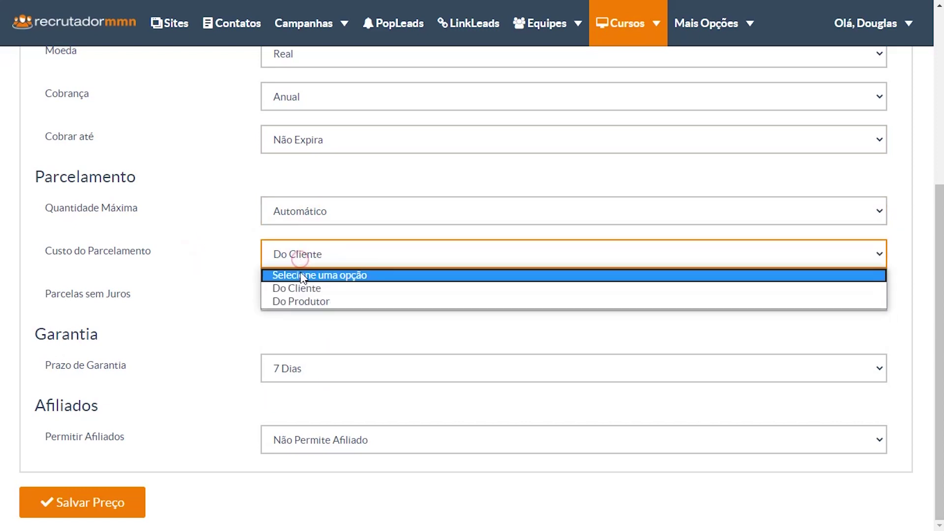
click(300, 289)
click(223, 246)
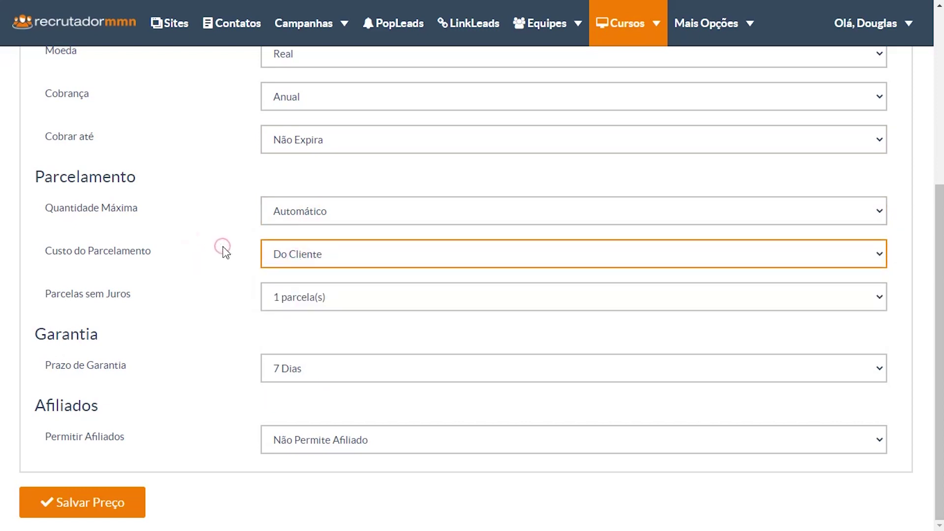
click(270, 370)
click(228, 329)
- Let anyone be an affiliate with a 20,00 Percentual commission on the sale value, and save the pricing
click(315, 442)
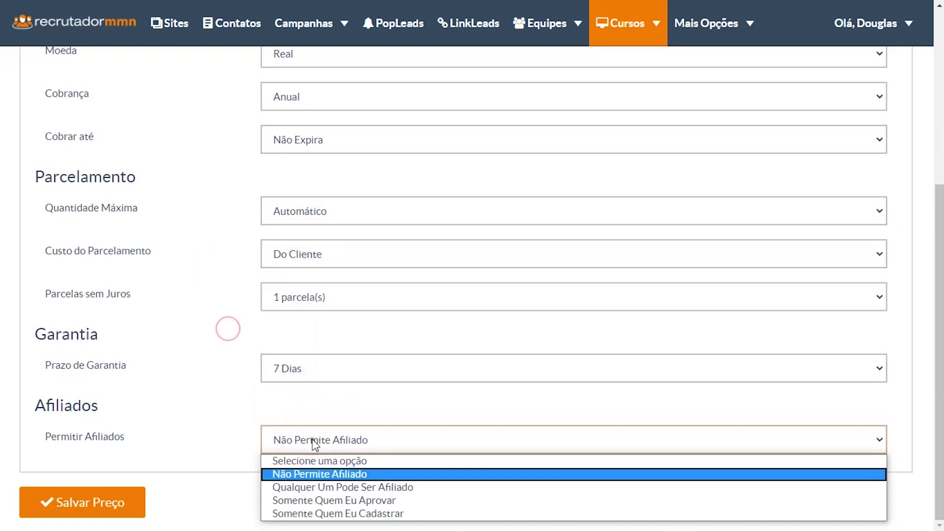
click(314, 487)
scroll(261, 398, down, 3)
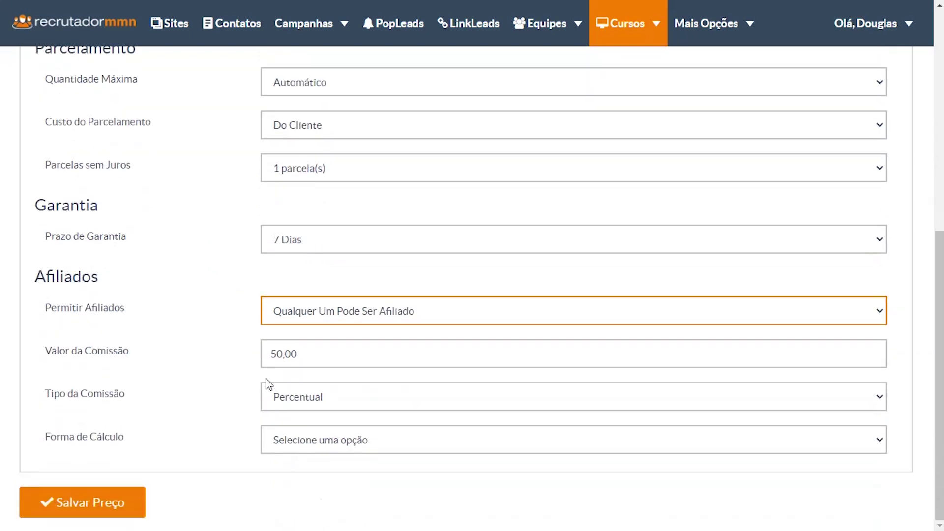
drag(275, 355, 234, 354)
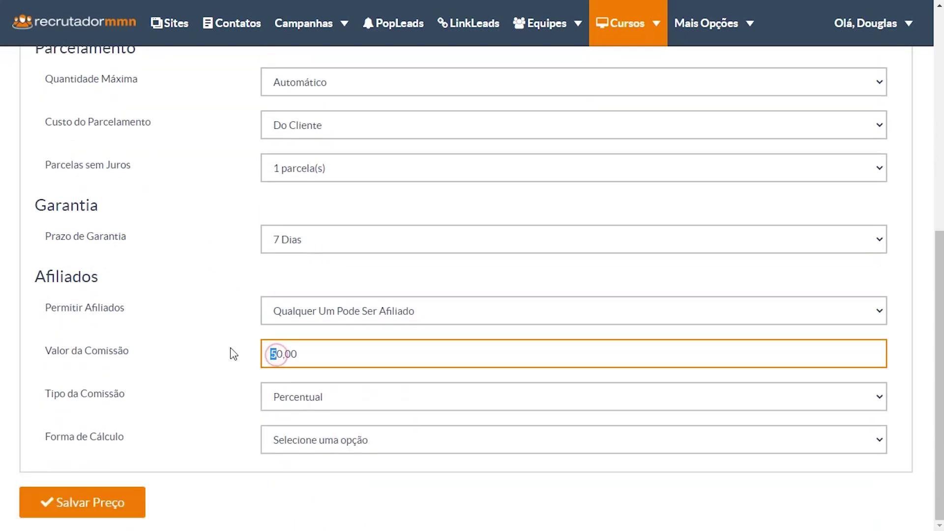
text(2)
click(293, 400)
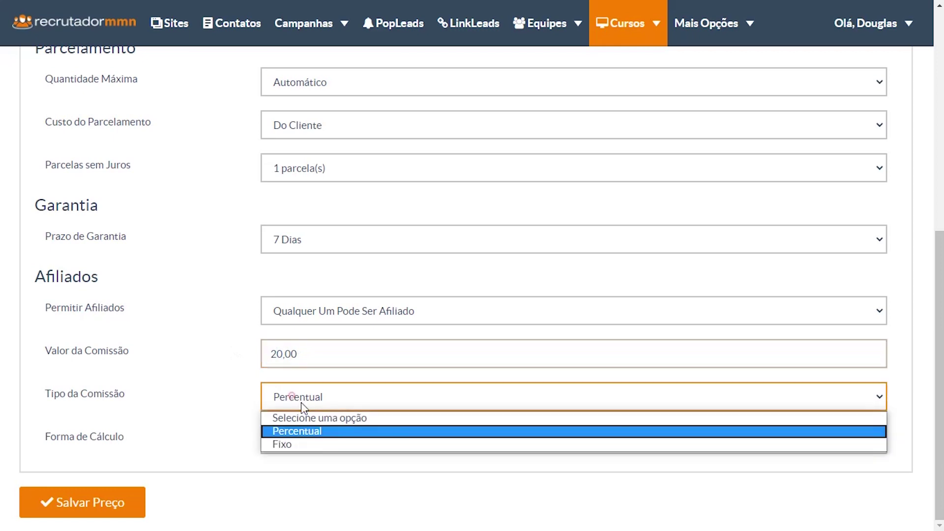
click(304, 436)
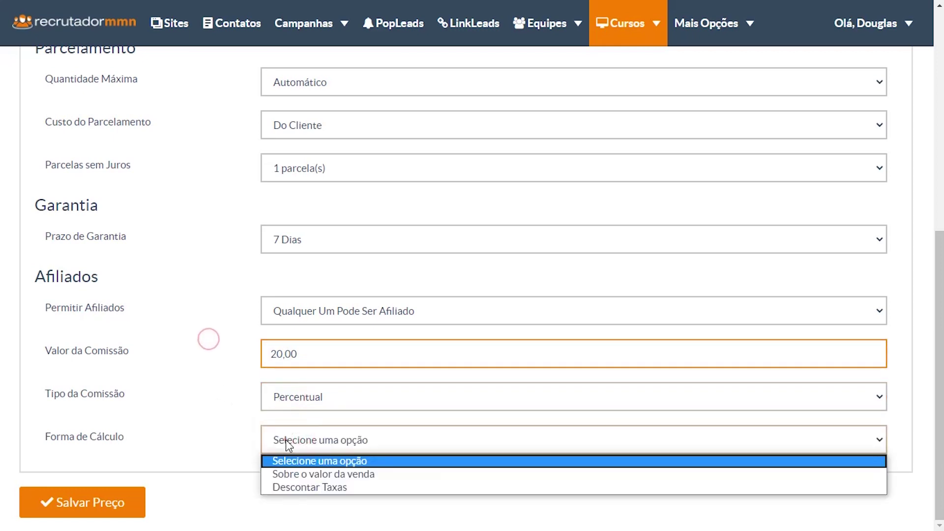
click(296, 474)
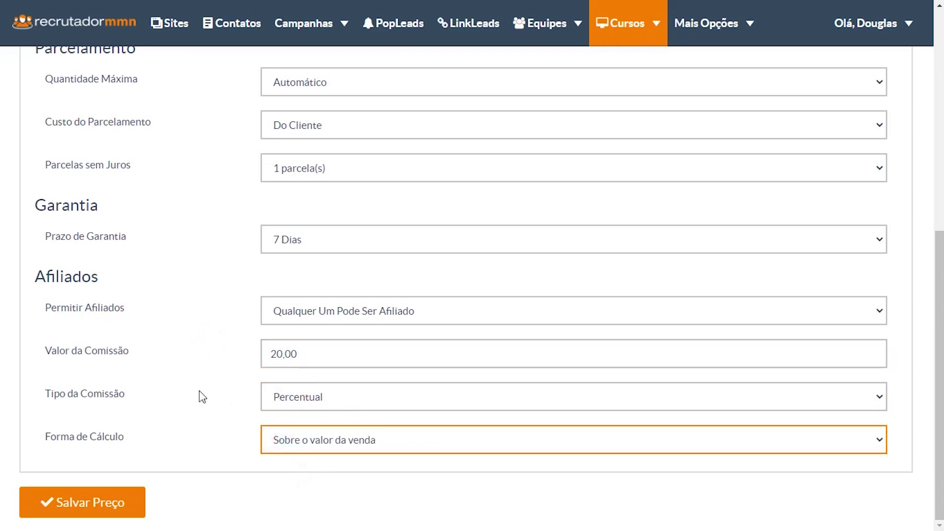
click(123, 503)
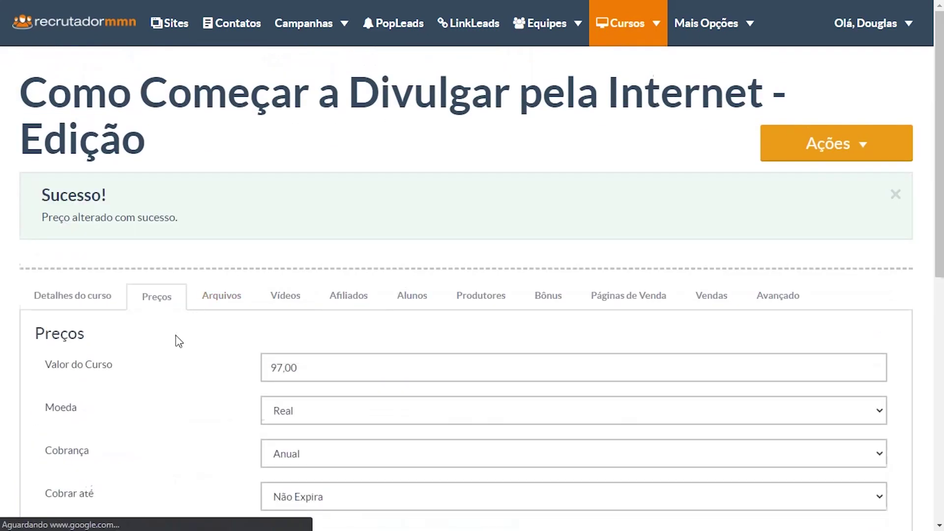
- Look through the course's Arquivos, Vídeos and Afiliados tabs
scroll(177, 339, down, 1)
click(227, 236)
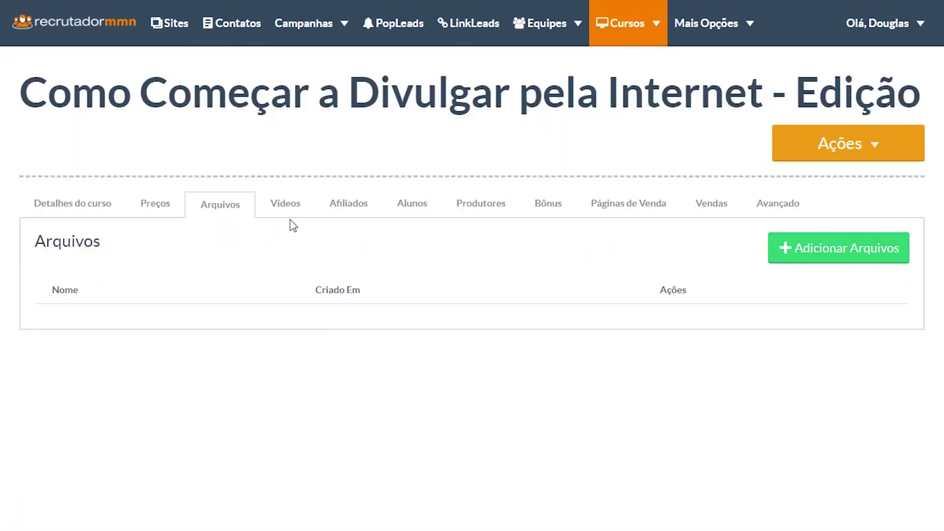
click(282, 204)
click(350, 207)
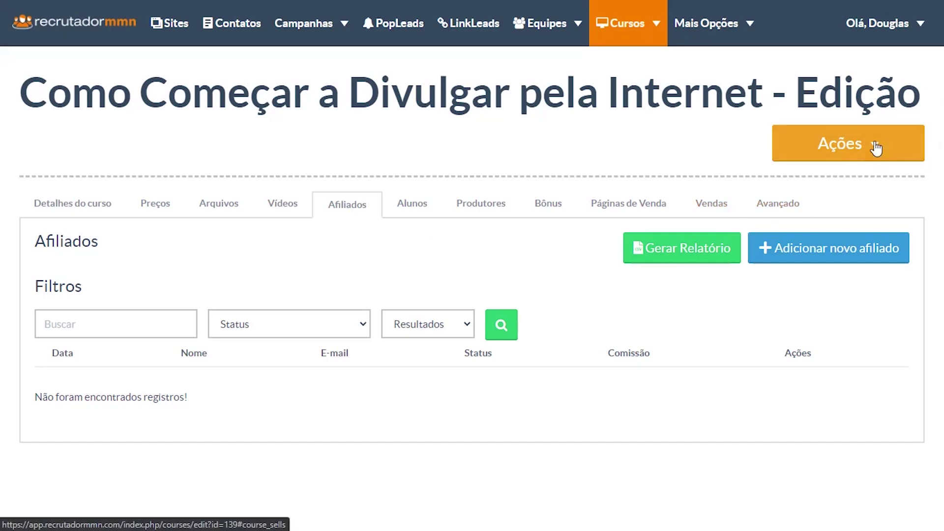
- Go to Ações > Editar Conteúdo to reach the empty Módulos page
click(876, 147)
click(850, 208)
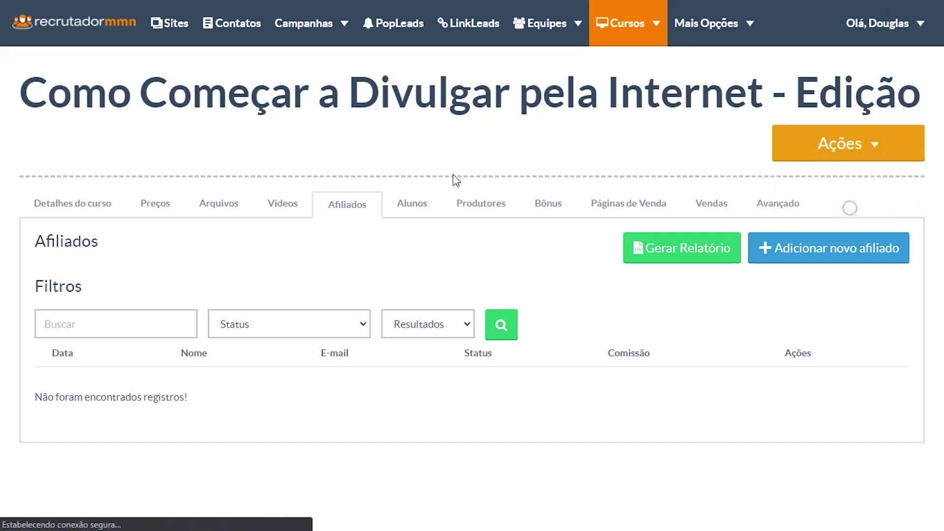
click(794, 213)
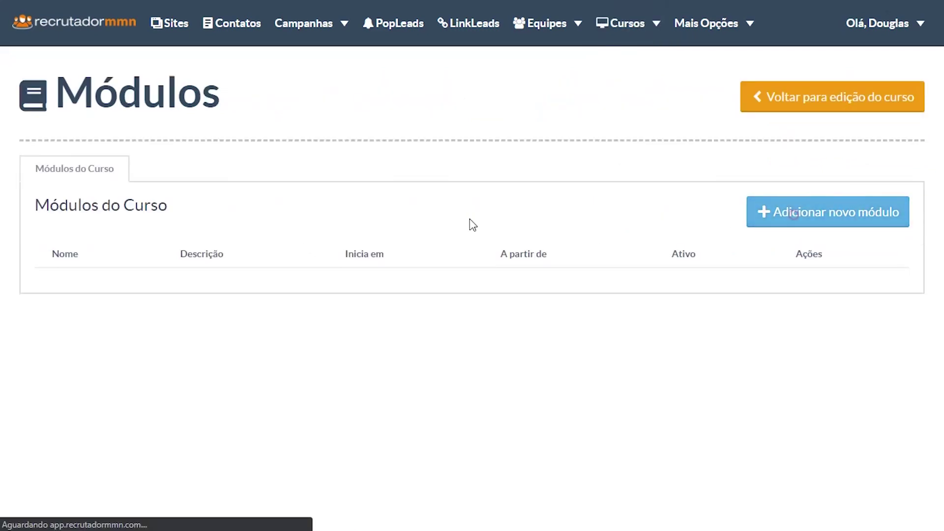
- Name the module 'Módulo 1 - Entendendo o Mercado' and begin its description
click(464, 216)
text(Módulo 1 - E)
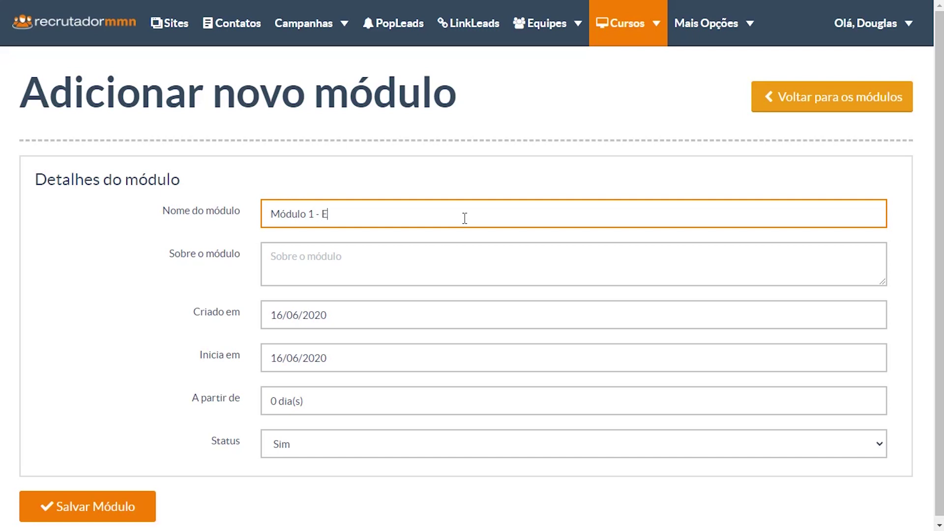
text(ntendendo o Merca)
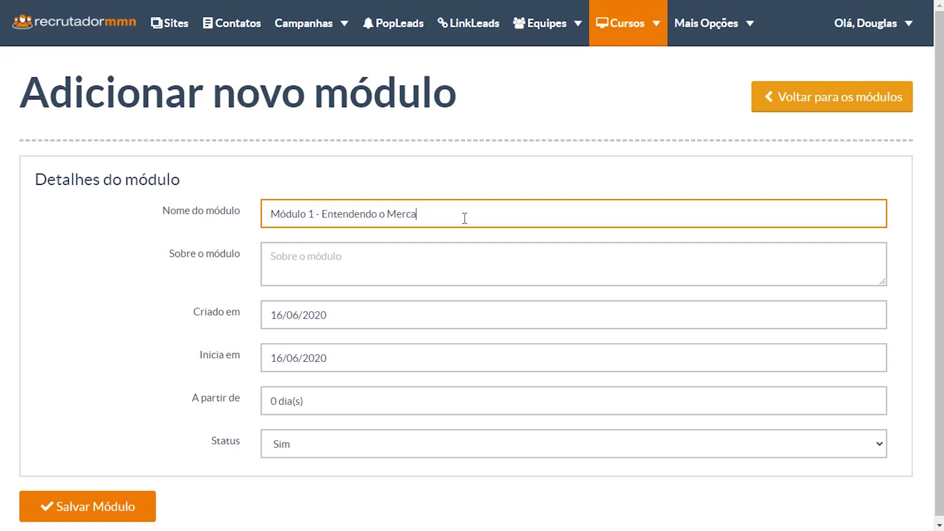
text(do)
key(Tab)
text(Ente)
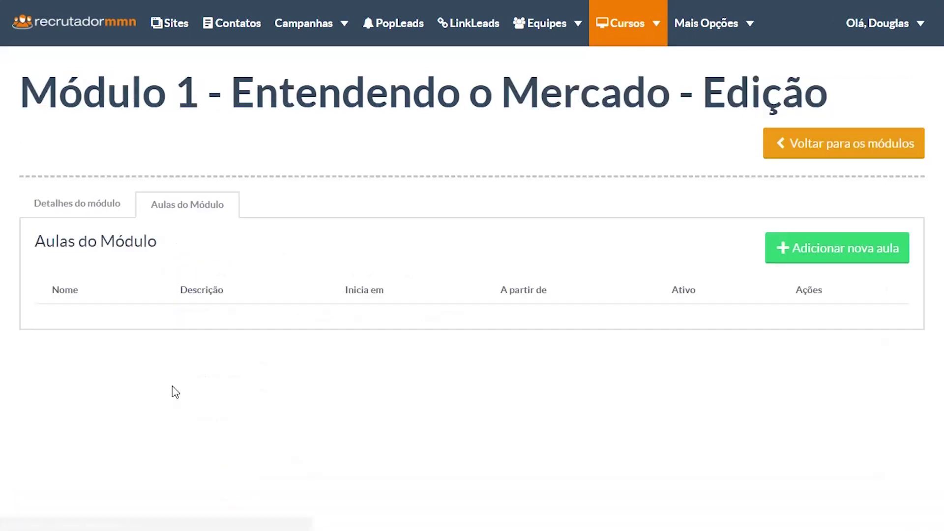
- Enter the new lesson's name, the description 'Aula introdutória ao curso.' and a pasted YouTube link
click(831, 251)
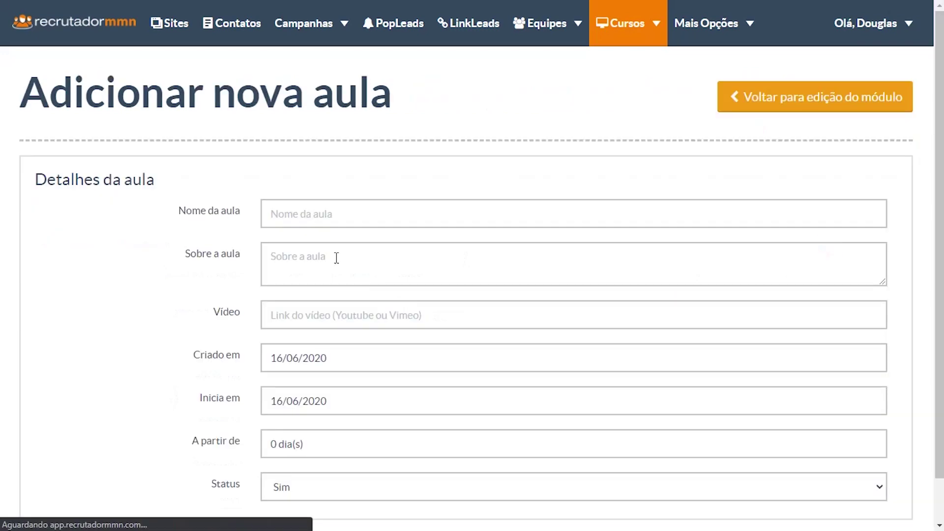
click(312, 211)
text(AUla)
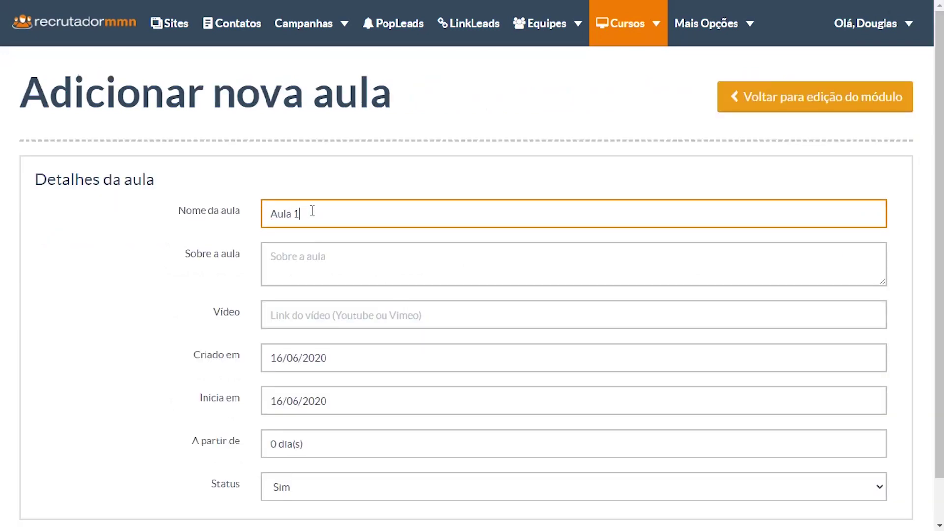
key(Tab)
text(Aula)
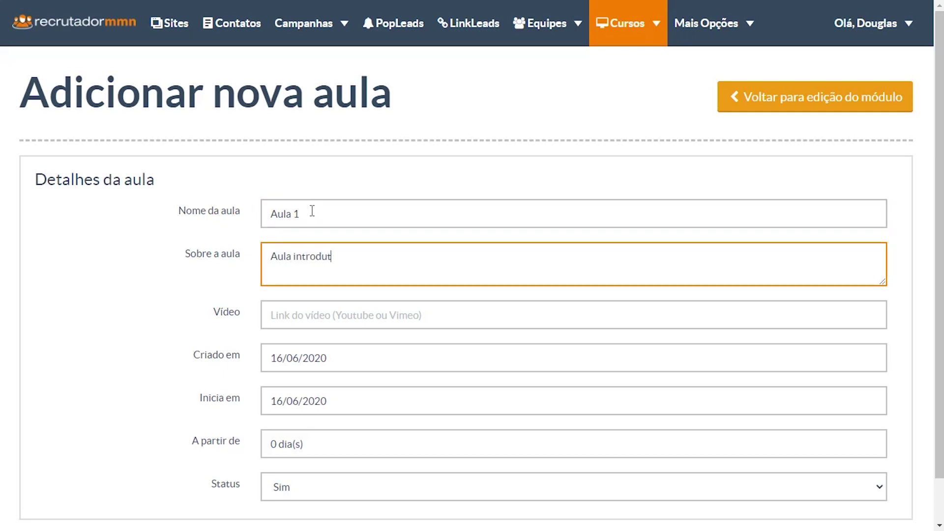
text( introdutória ao curso.)
key(Tab)
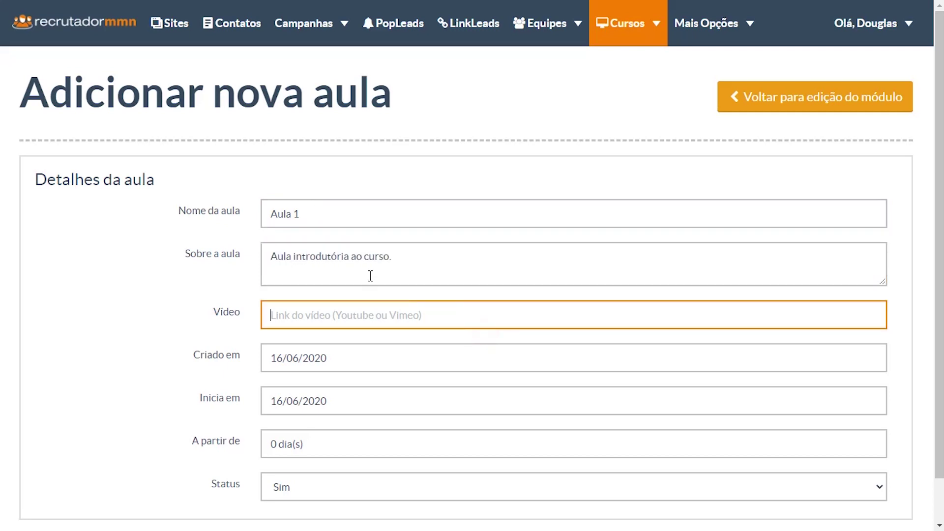
text(https://www.youtube.com/watch?v=qXsoy0eOi5g)
click(146, 333)
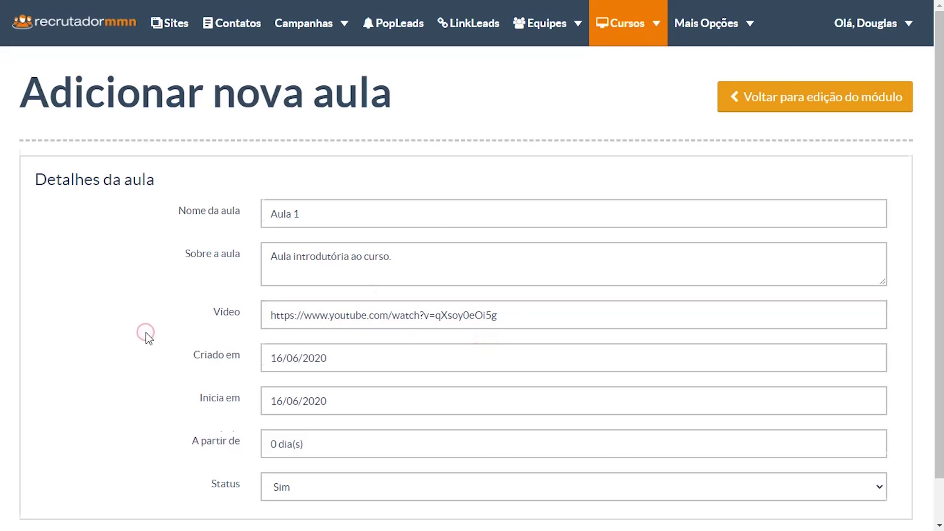
- Set the lesson start date to 23/06/2020, keep status Sim, and save the lesson
scroll(145, 333, down, 1)
click(266, 359)
click(299, 297)
click(139, 357)
click(320, 438)
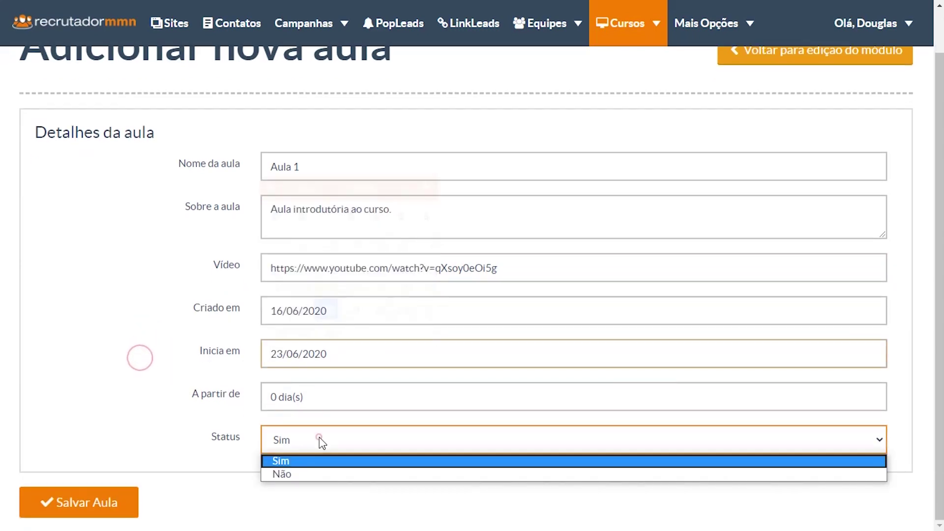
click(164, 423)
click(93, 512)
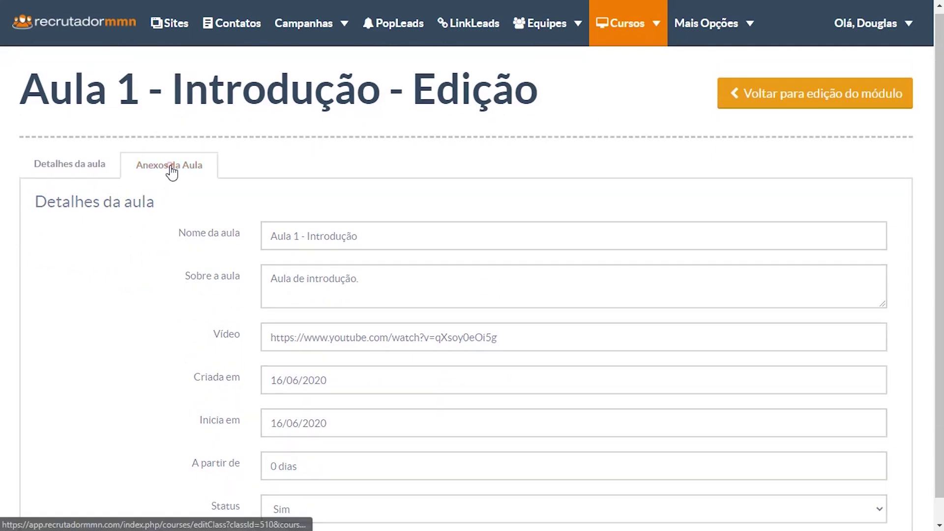
click(170, 168)
- Navigate back through the module's lesson list and the modules list to the course's Edição page
click(861, 97)
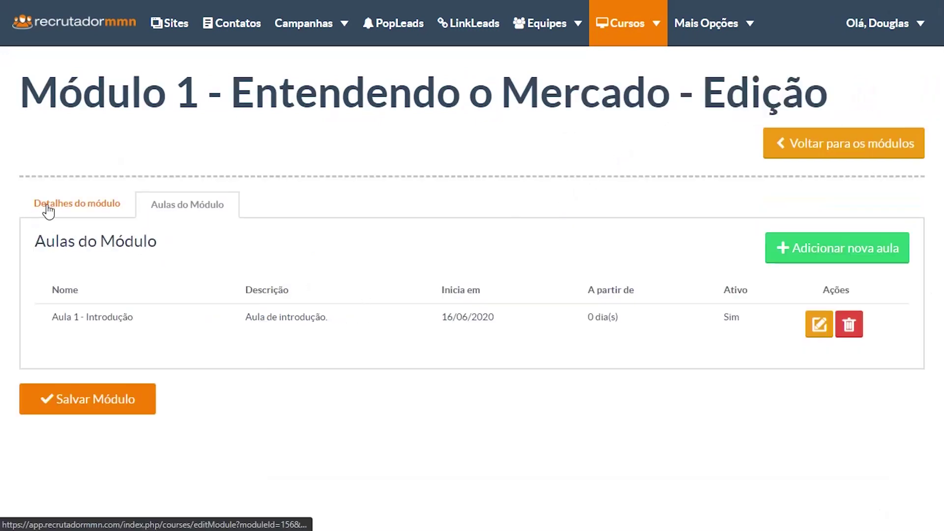
click(46, 207)
click(172, 204)
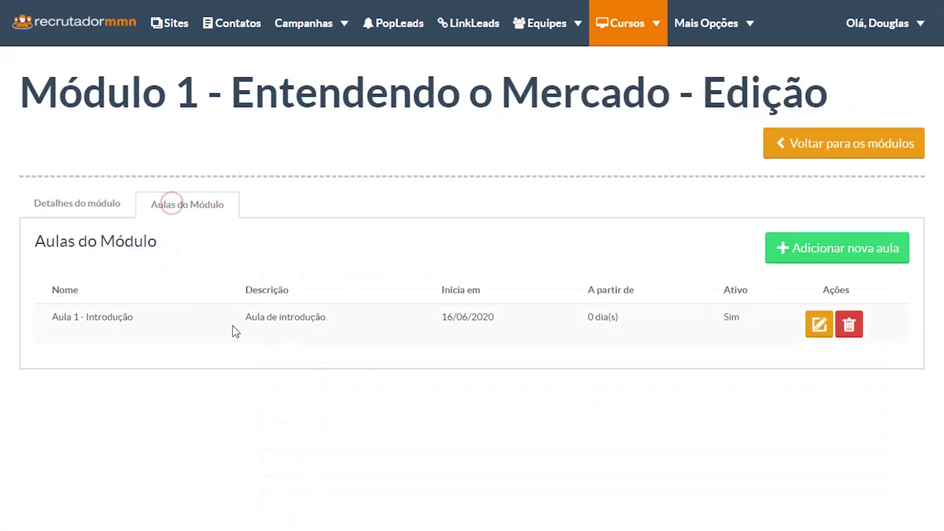
click(858, 144)
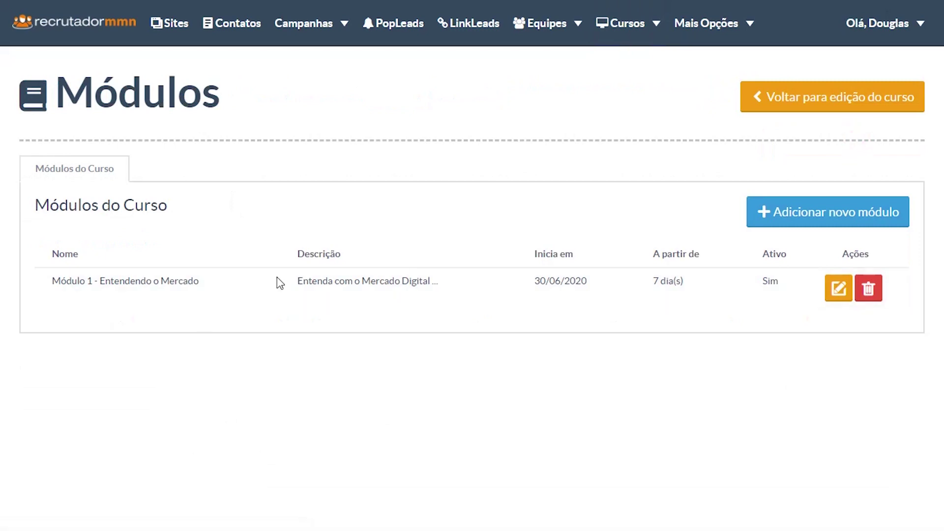
click(809, 96)
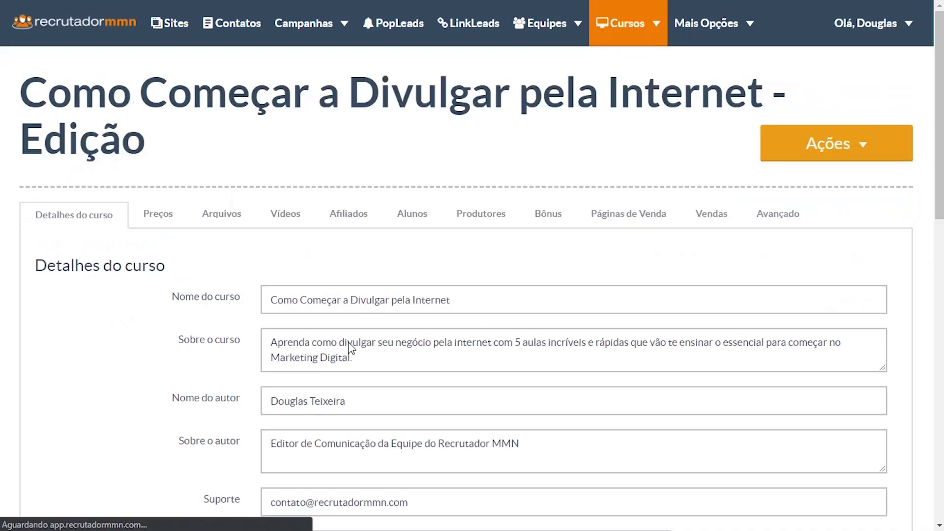